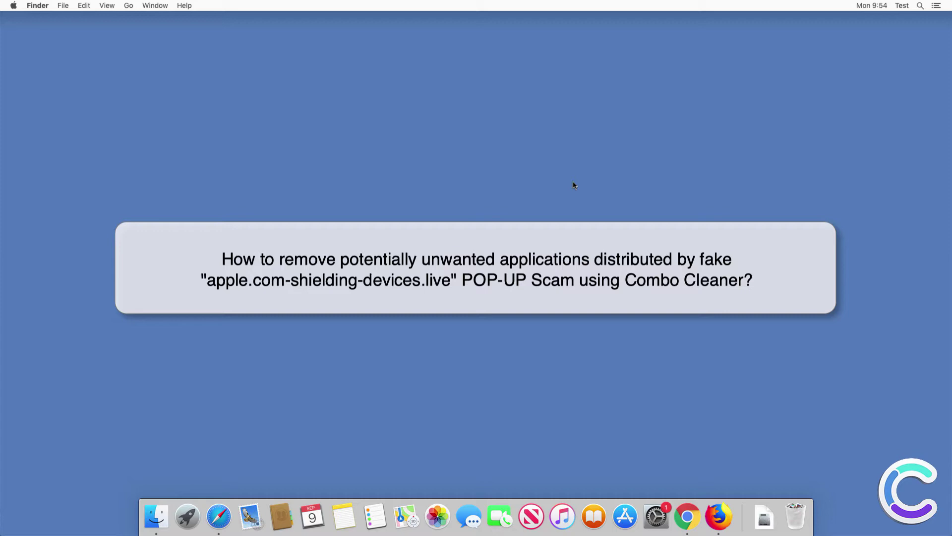
Close Safari's fake trojan alert, then accept its Scan Now and Remove Viruses Now prompts.
left_click(219, 515)
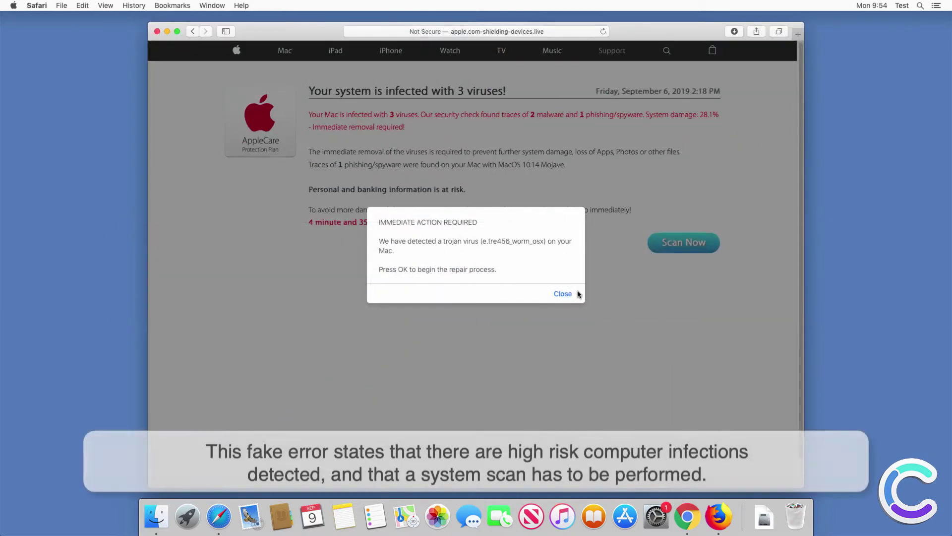
left_click(563, 294)
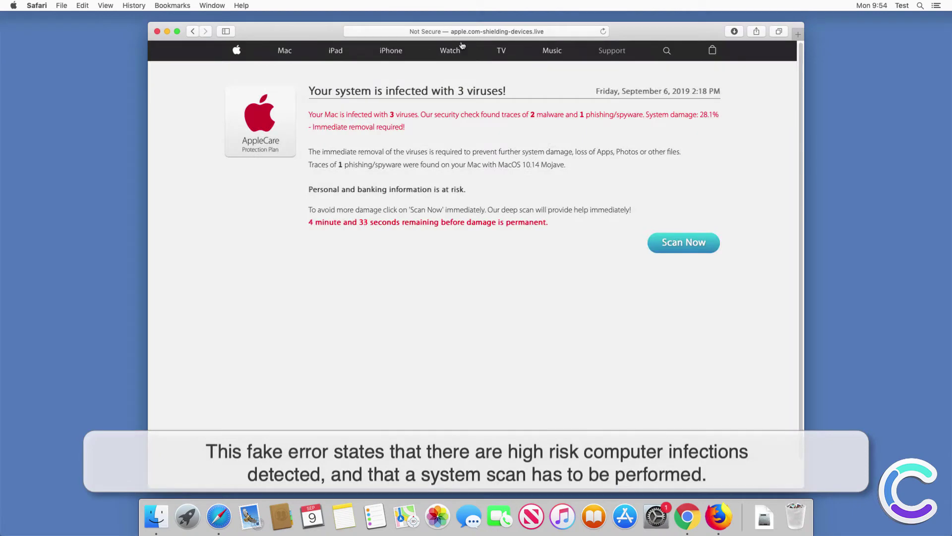
left_click(663, 246)
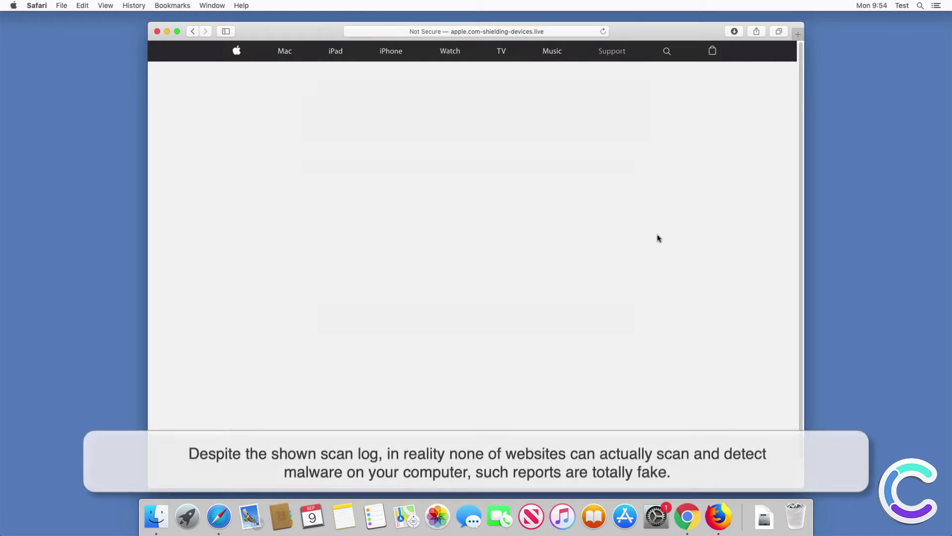
left_click(507, 288)
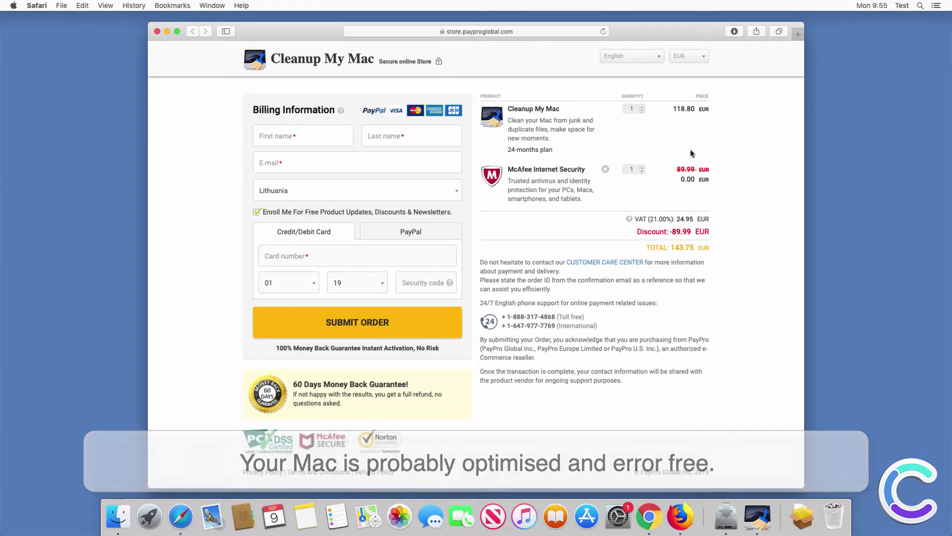
Close Safari, the Cleanup My Mac window and its finished installer.
left_click(156, 32)
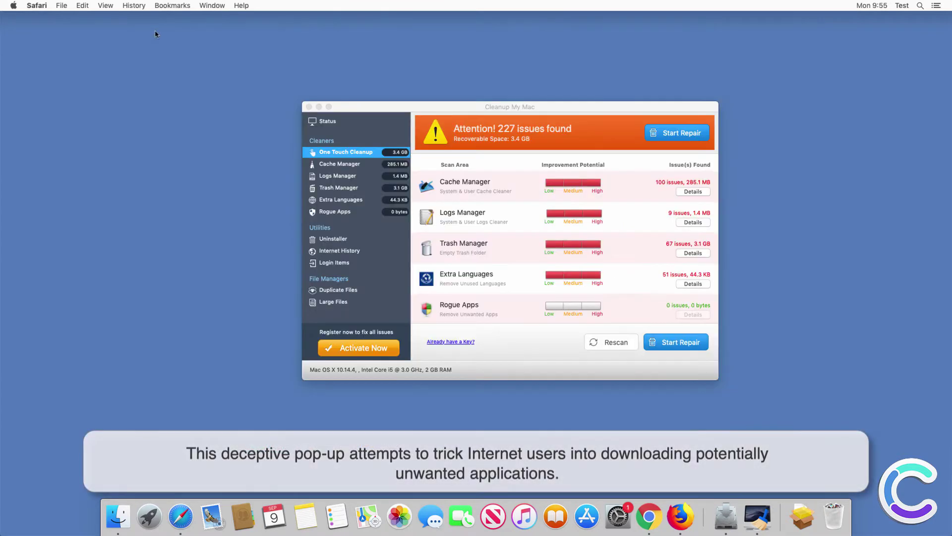
left_click(308, 107)
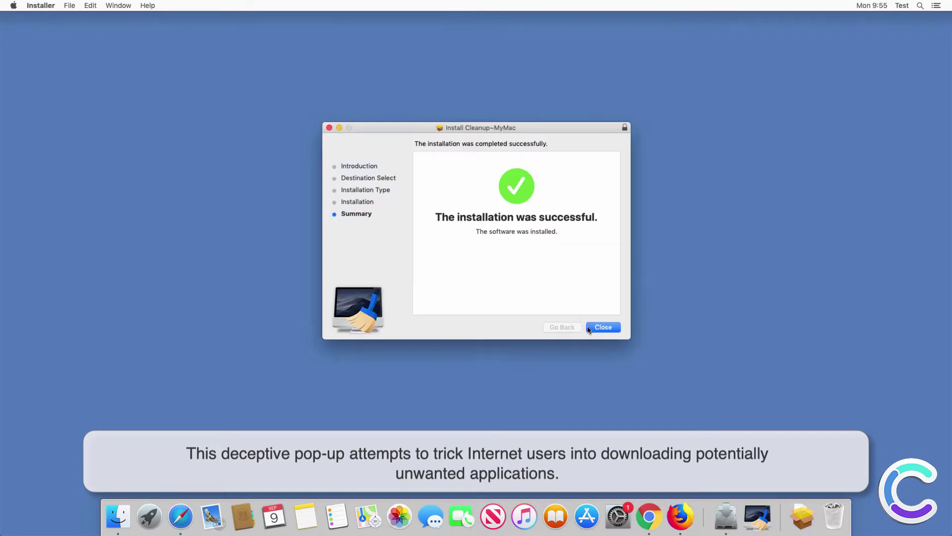
left_click(588, 328)
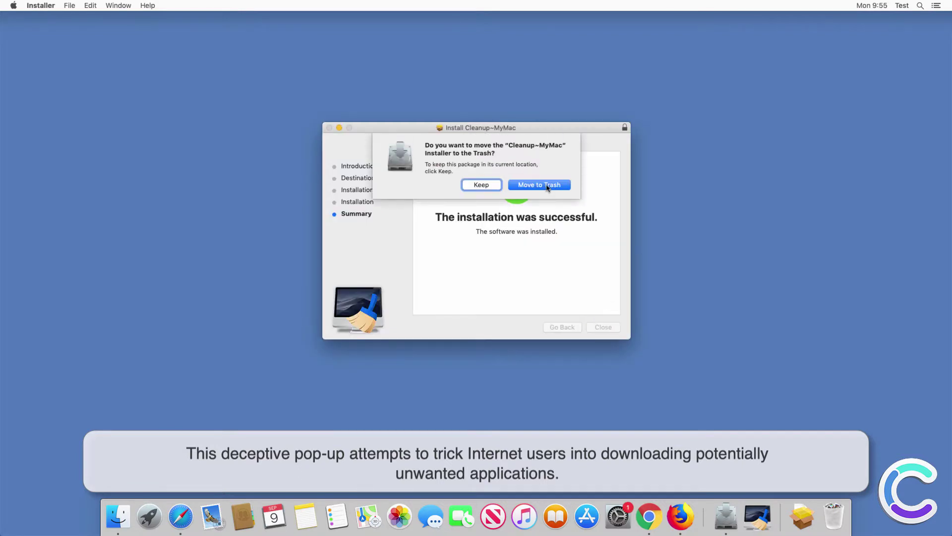
Move the Cleanup My Mac installer to the Trash and remove its icon from the Dock.
left_click(545, 184)
right_click(742, 516)
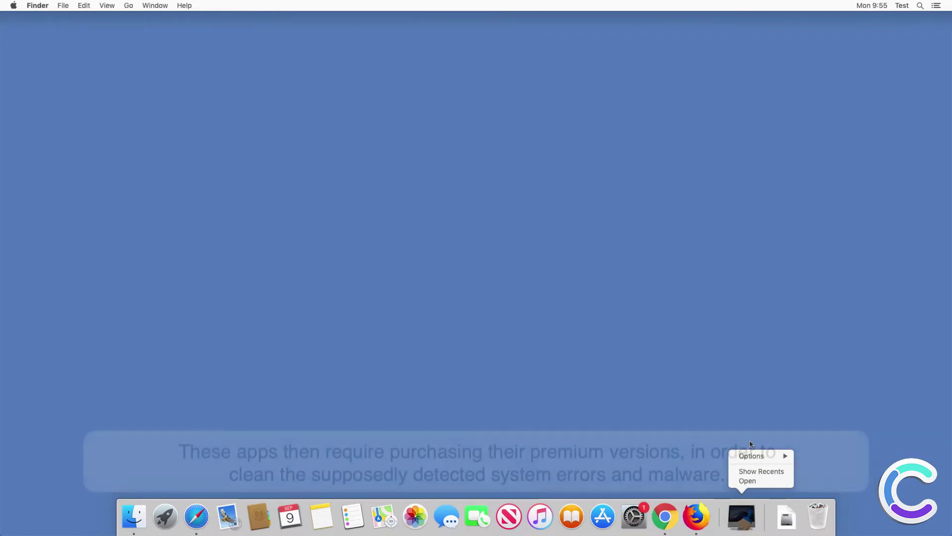
mouse_move(774, 455)
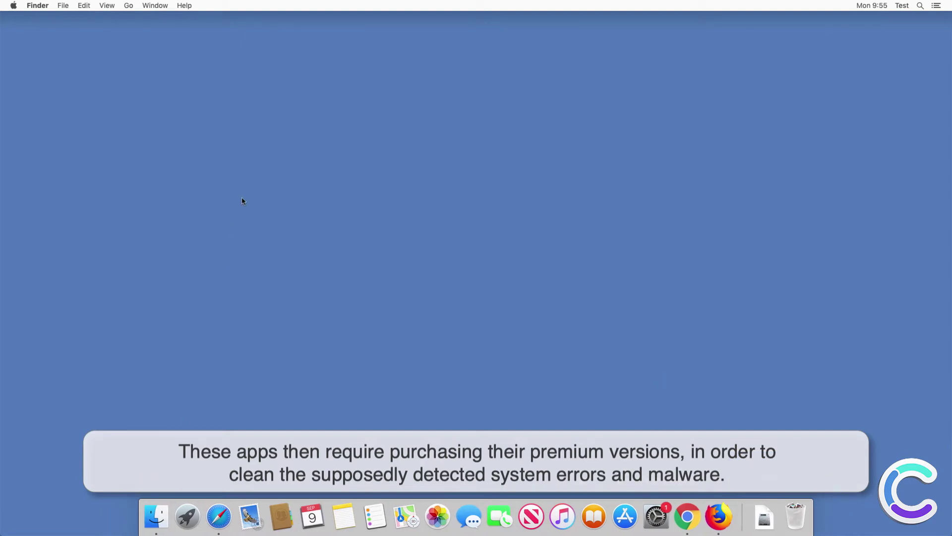
Trash the Cleanup My Mac app from Finder's Applications folder, then launch System Preferences.
key("super+n")
left_click(320, 139)
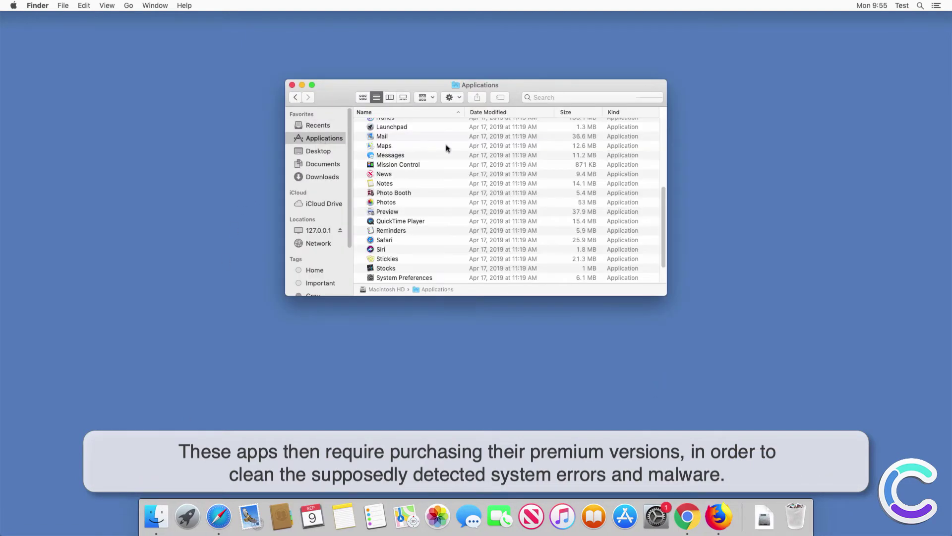
scroll(401, 213, "up", 8)
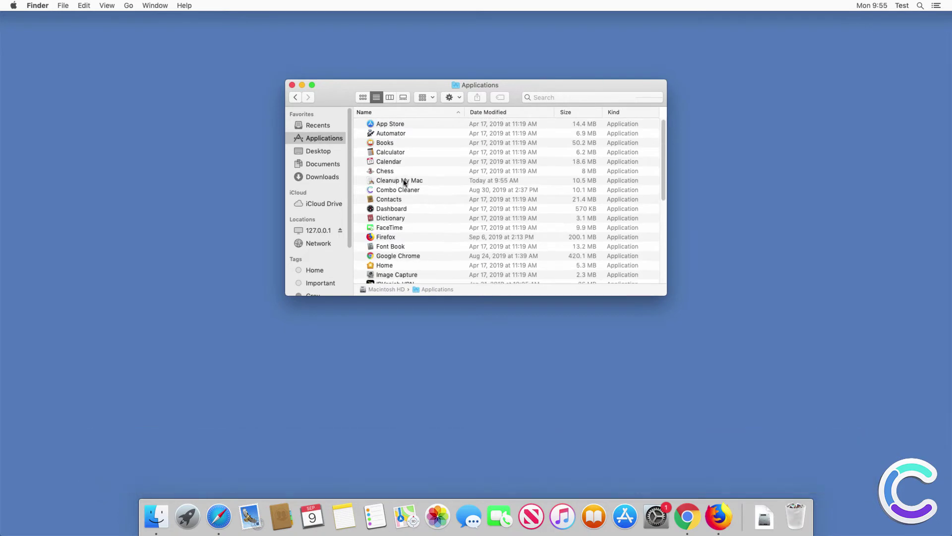
left_click(402, 182)
right_click(404, 181)
left_click(438, 210)
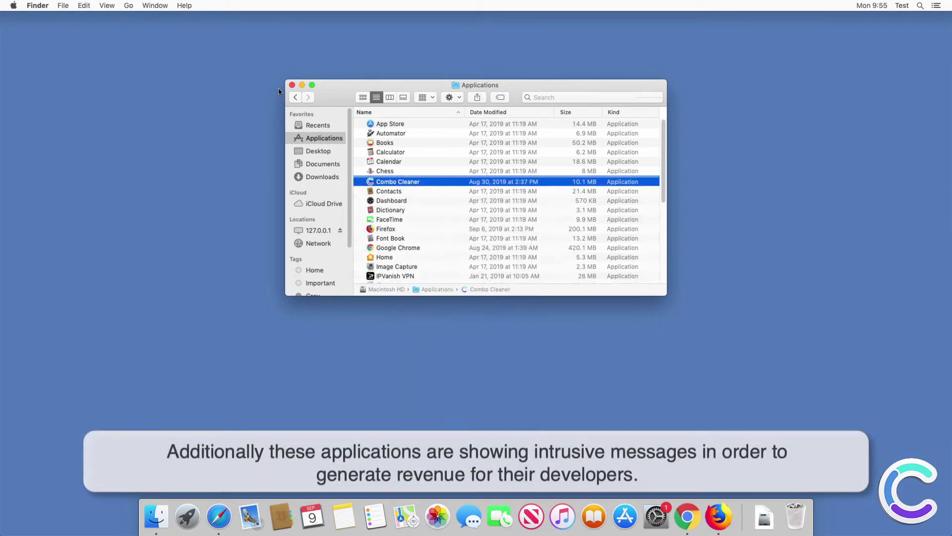
left_click(292, 85)
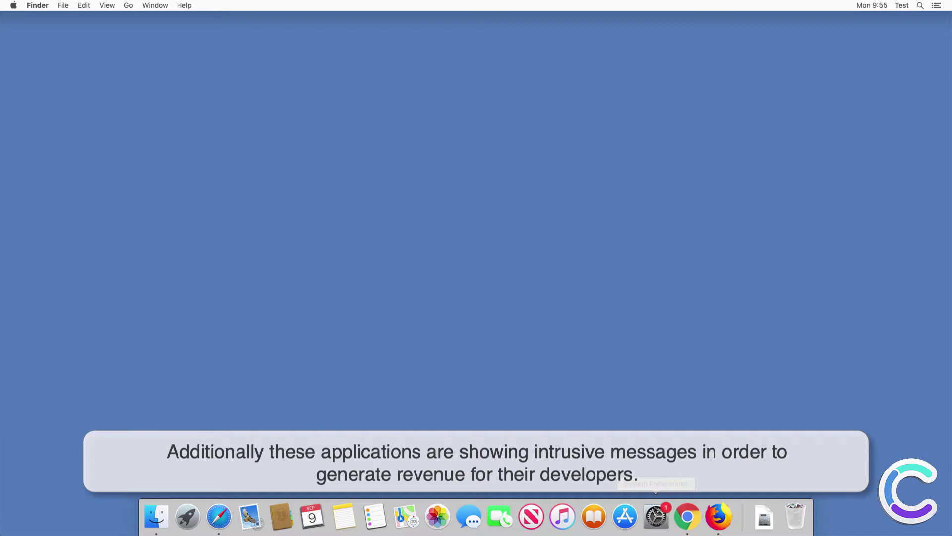
left_click(656, 512)
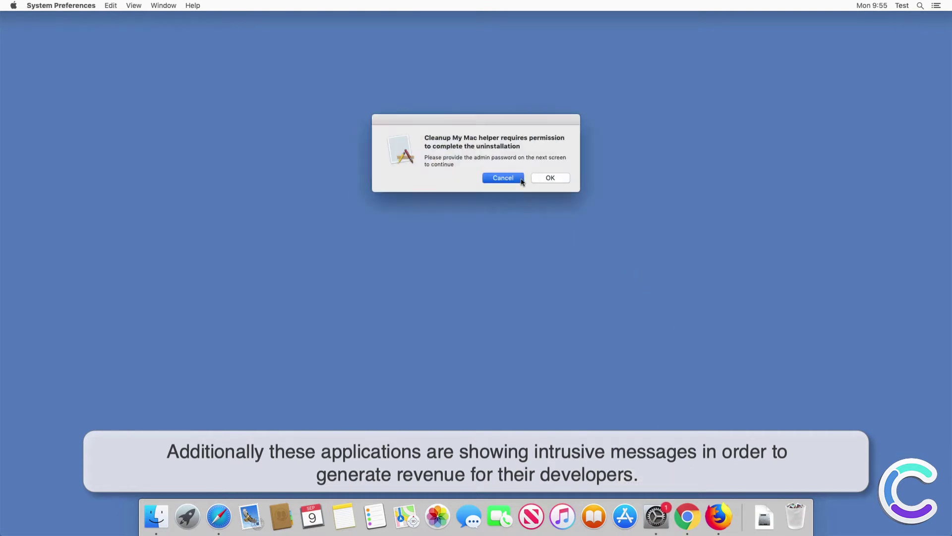
Cancel the Cleanup My Mac helper's request and check Users & Groups Login Items, showing only Google Chrome.
left_click(520, 180)
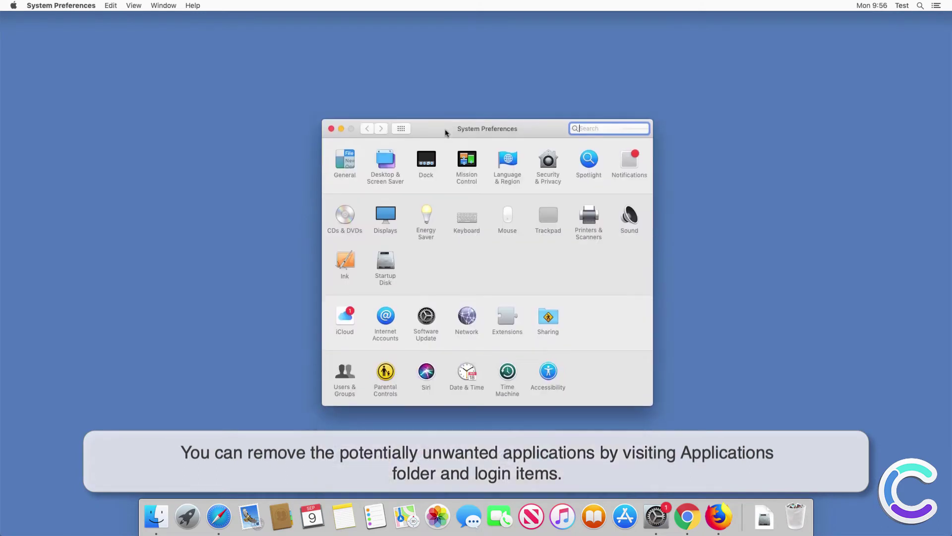
left_click(345, 359)
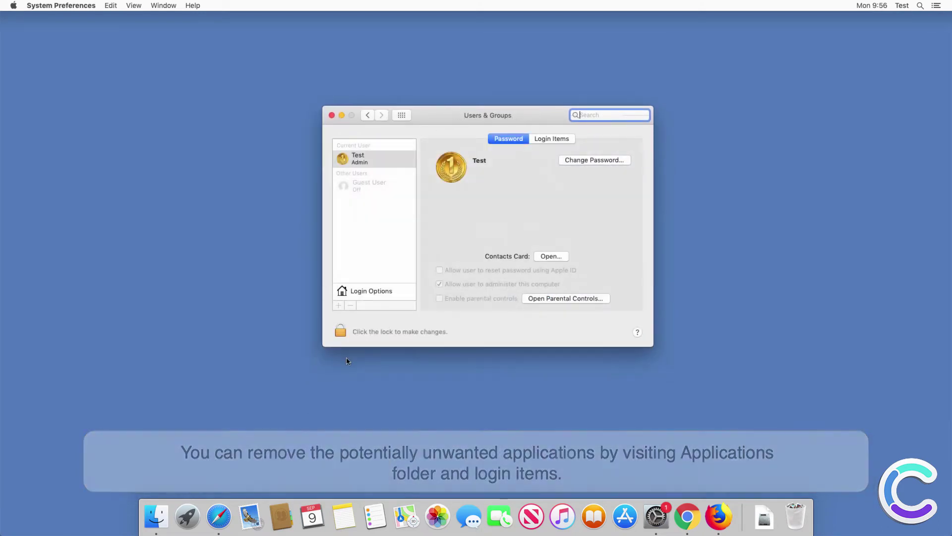
left_click(543, 144)
left_click(489, 202)
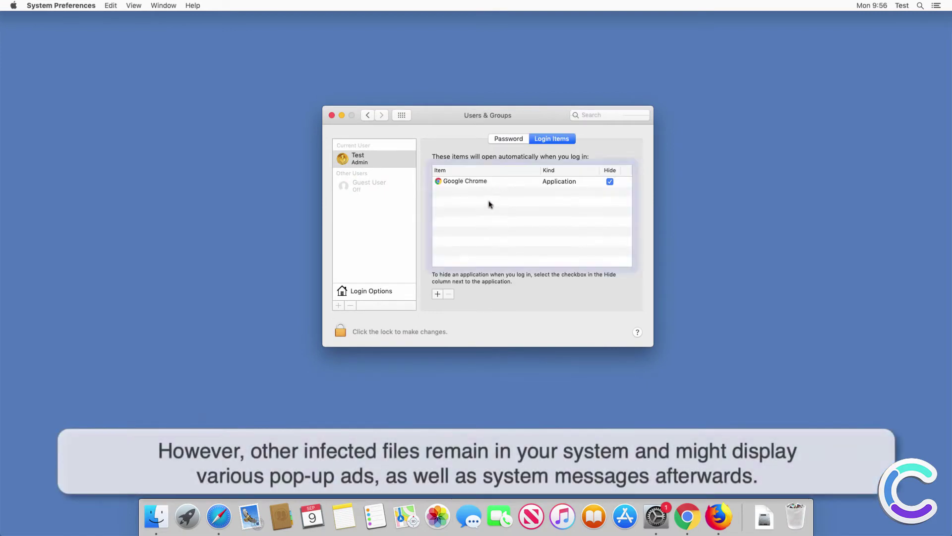
Close Users & Groups, then abandon a mistyped Safari address by quitting Safari.
left_click(332, 116)
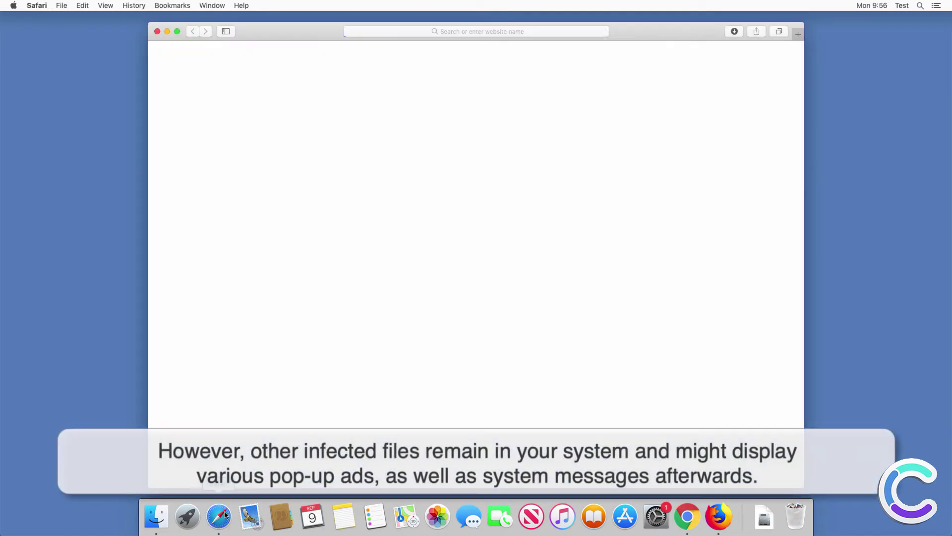
left_click(422, 36)
type("www")
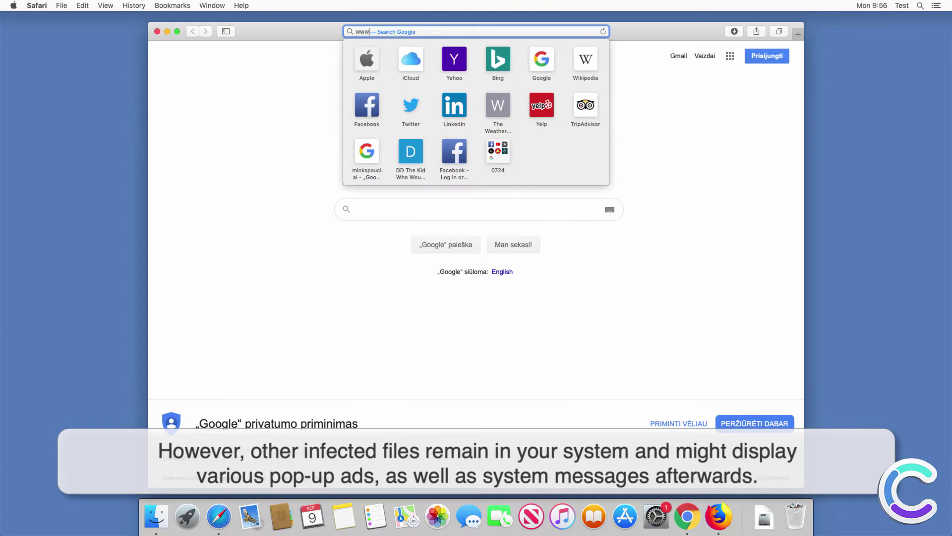
type(".coi")
key("BackSpace")
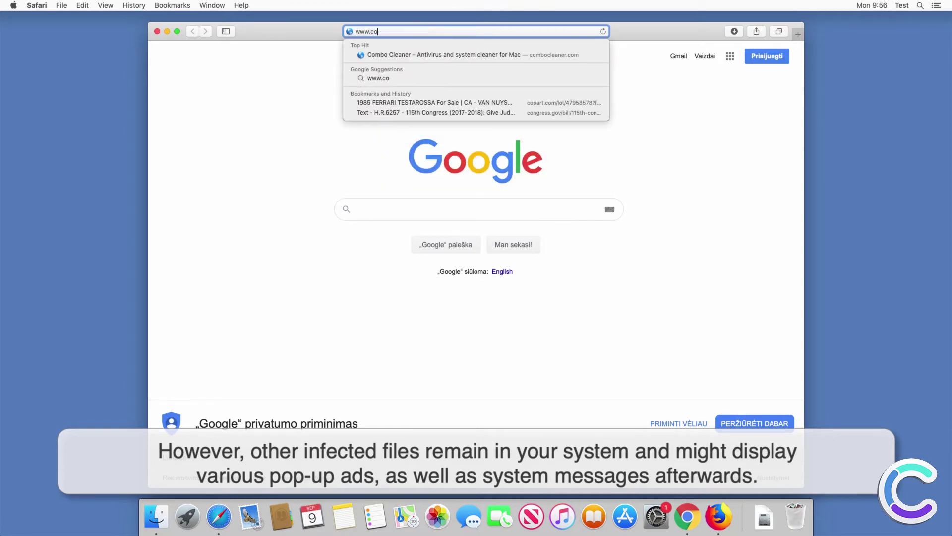
key("super+q")
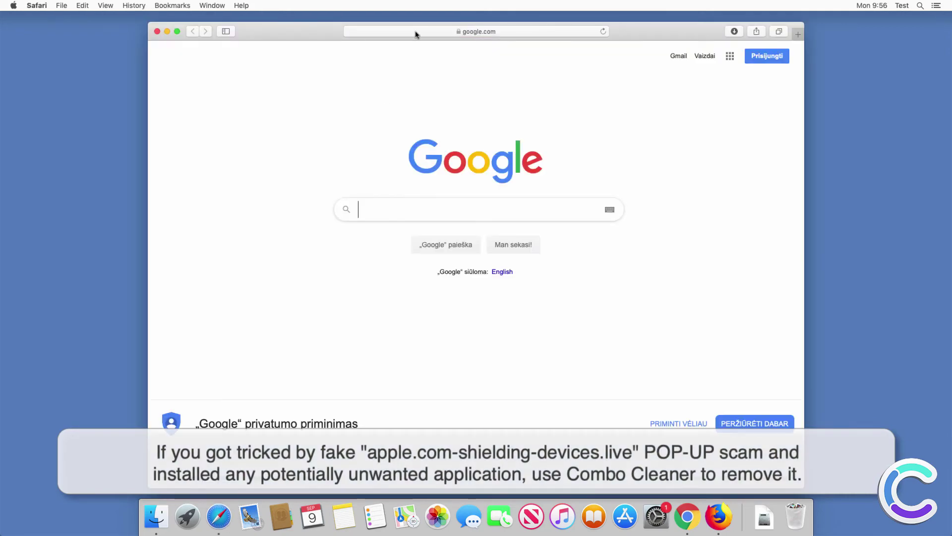
left_click(416, 32)
type("www.c")
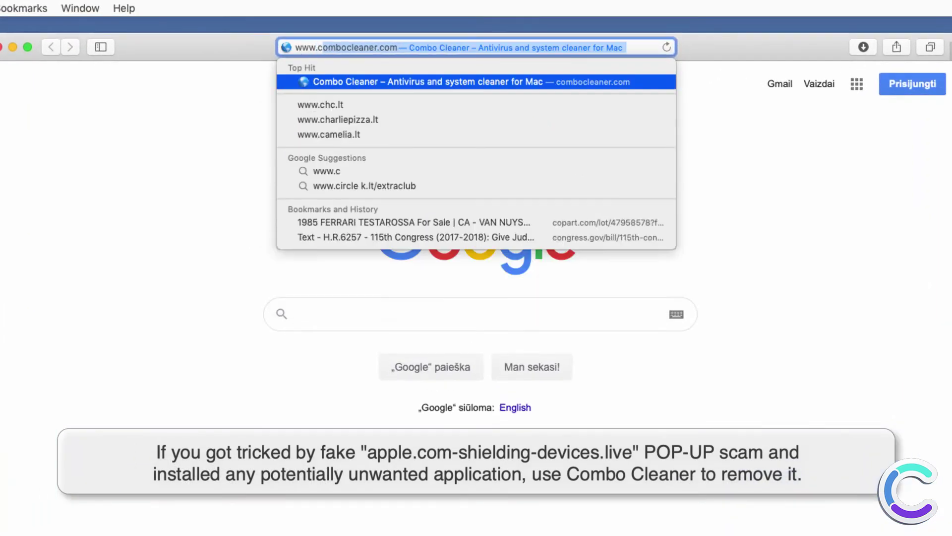
type("ombocleaner.com")
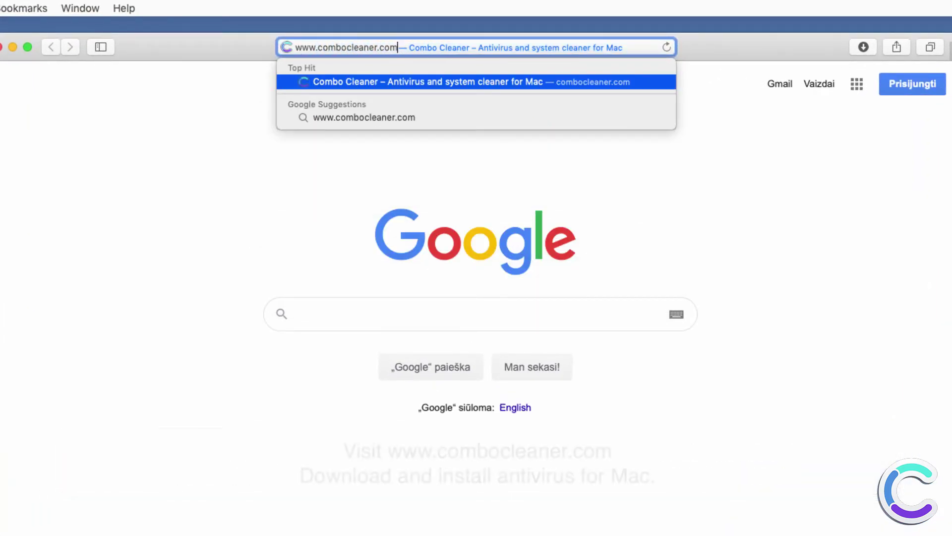
key("Return")
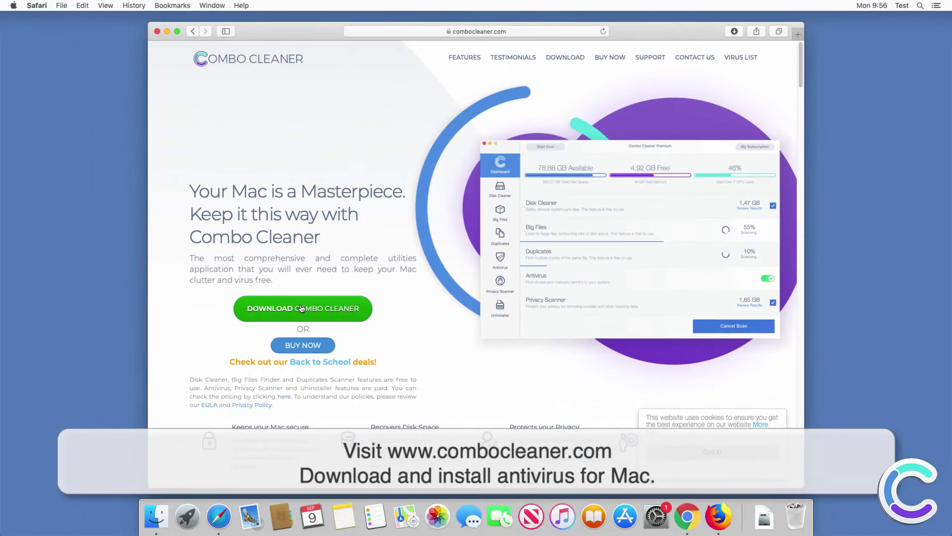
left_click(301, 308)
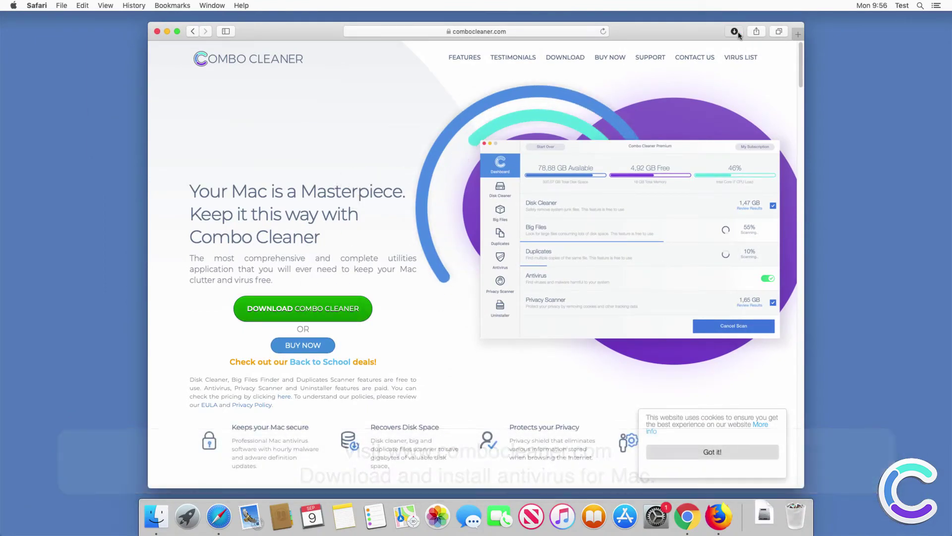
left_click(772, 28)
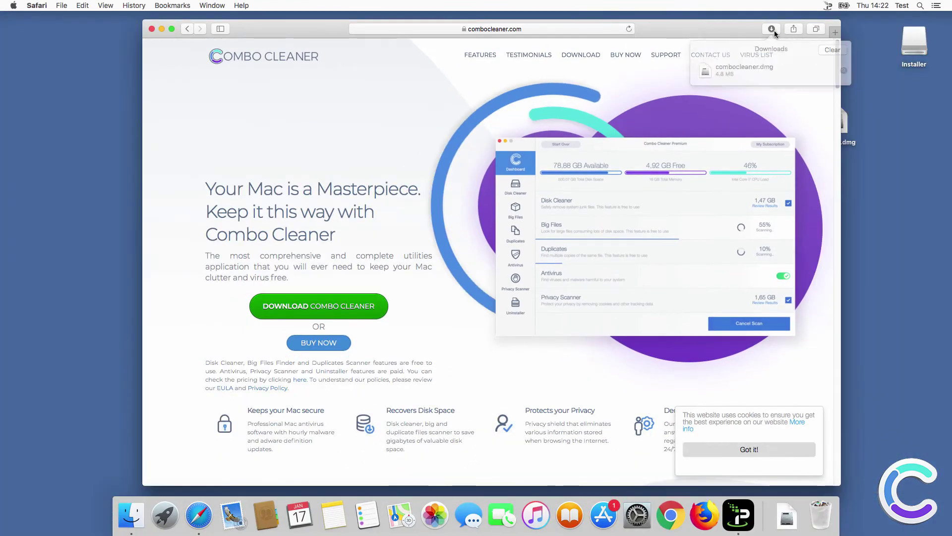
left_click(844, 70)
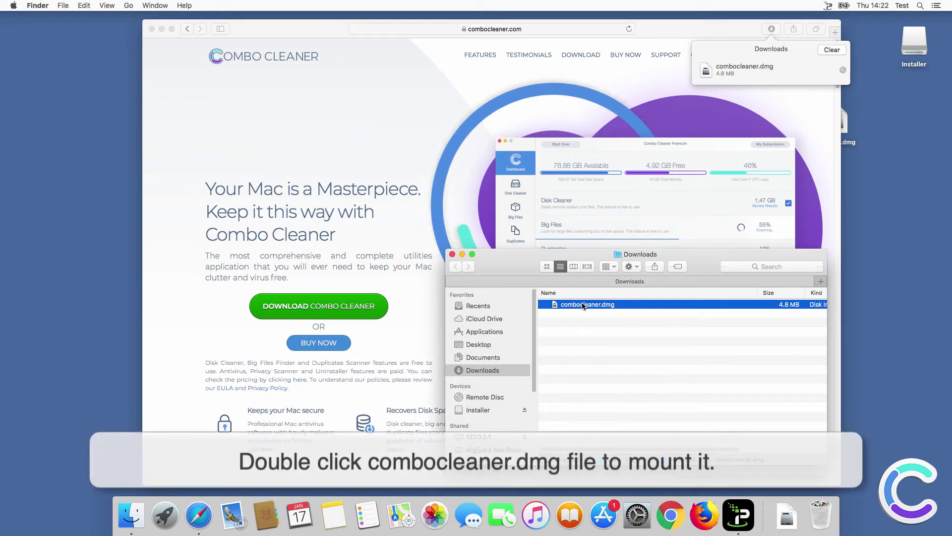
Mount combocleaner.dmg, drag Combo Cleaner into Applications, and close the installer and Downloads windows.
double_click(584, 305)
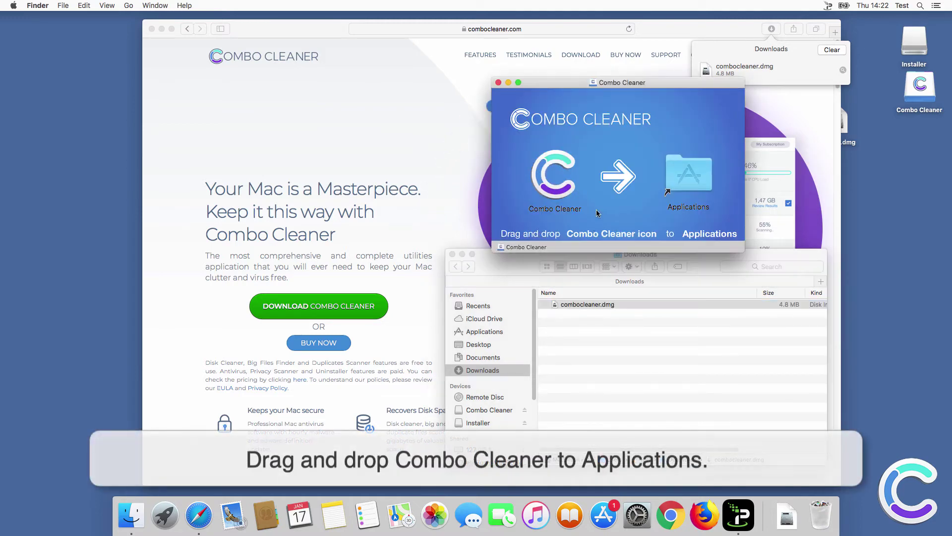
left_click_drag(554, 176, 699, 180)
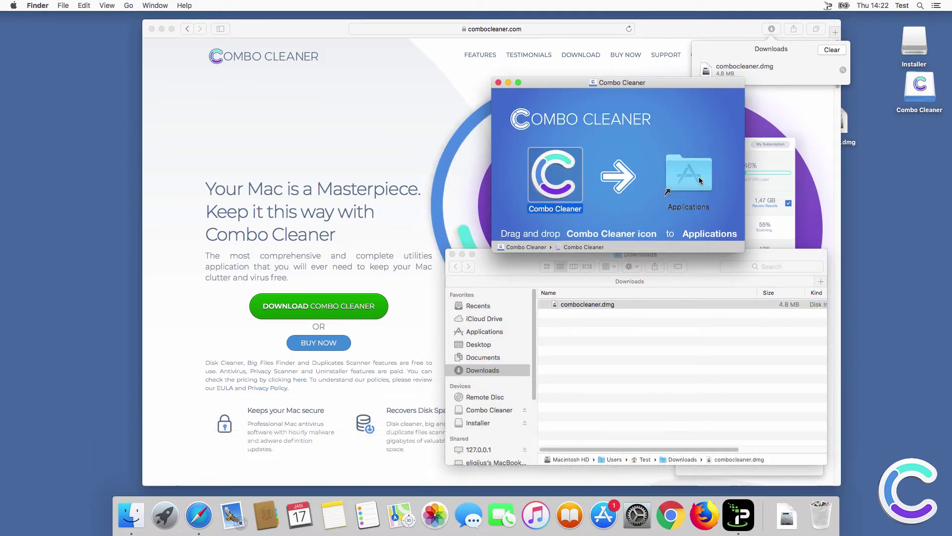
left_click(499, 83)
left_click(452, 254)
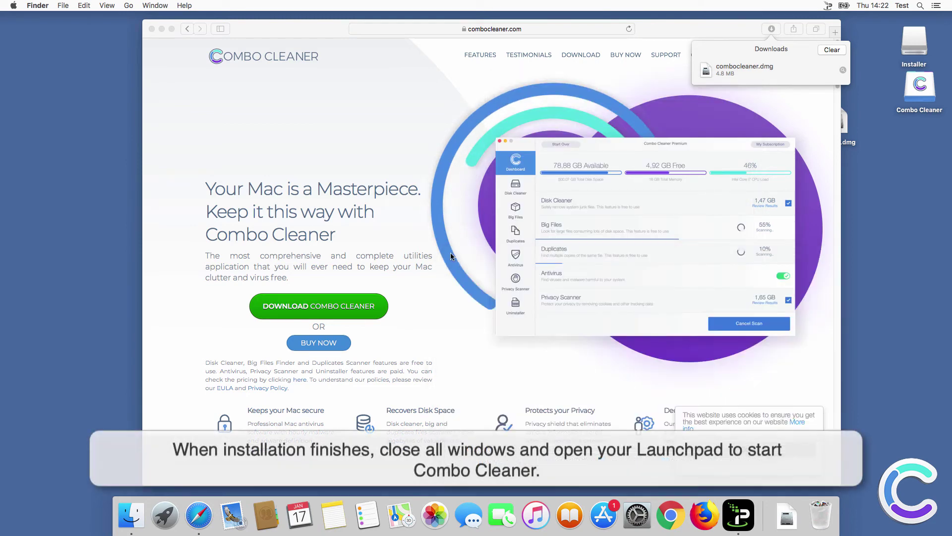
Close Safari, launch Combo Cleaner from Launchpad, and allow the downloaded app to open.
left_click(152, 29)
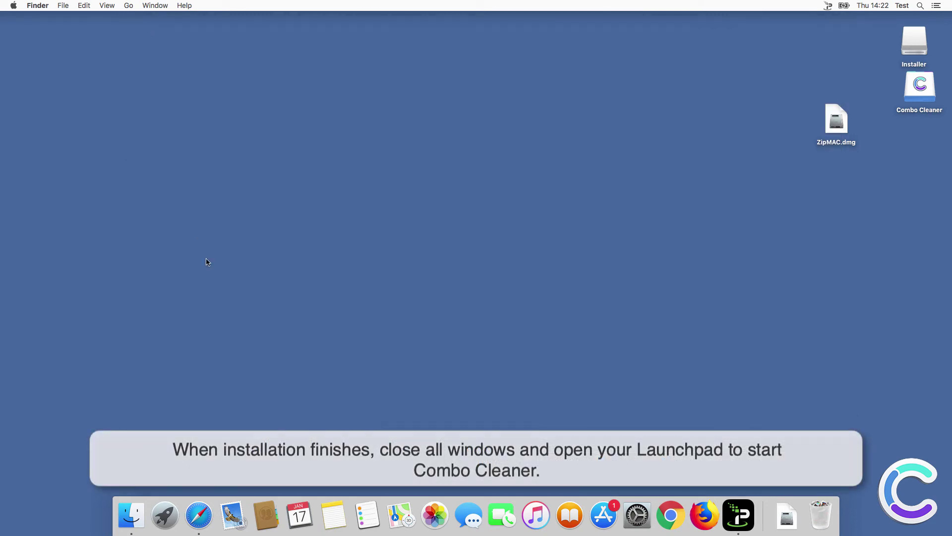
left_click(164, 513)
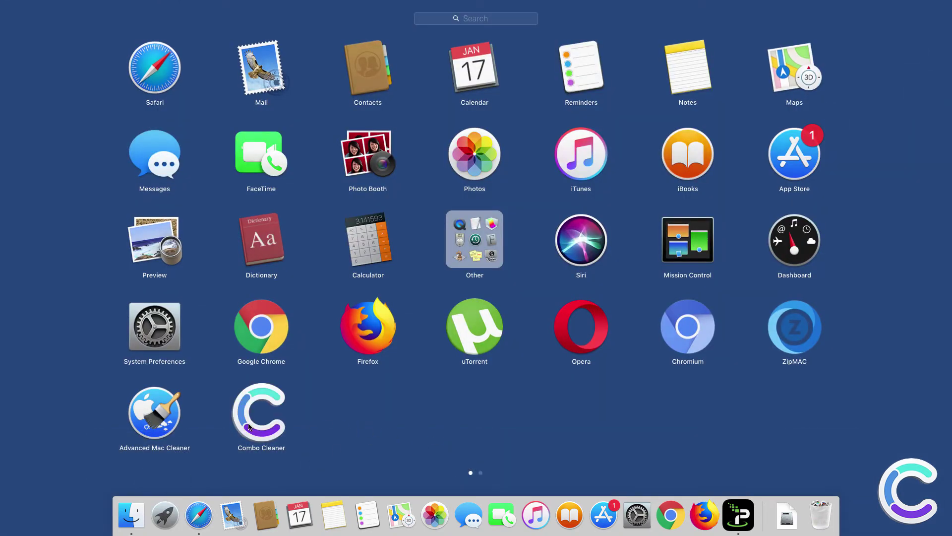
left_click(249, 426)
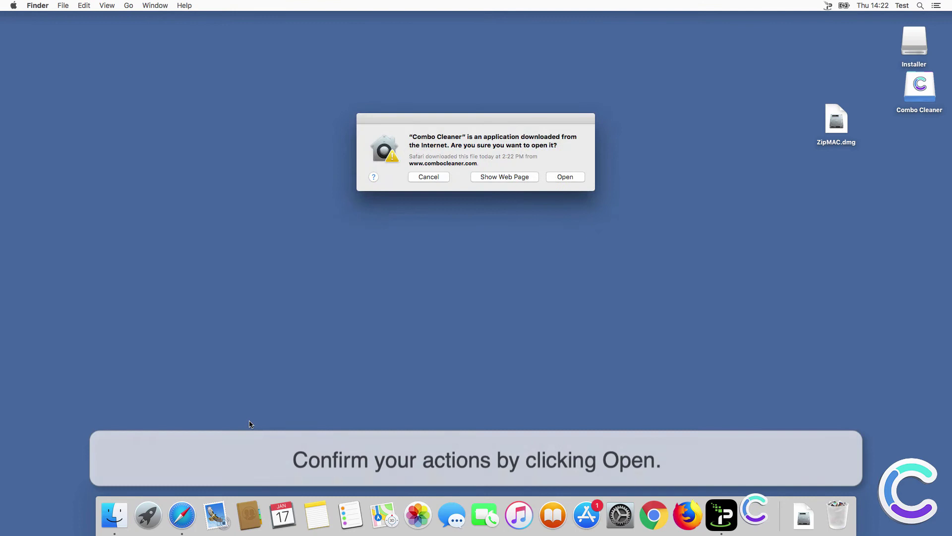
left_click(565, 176)
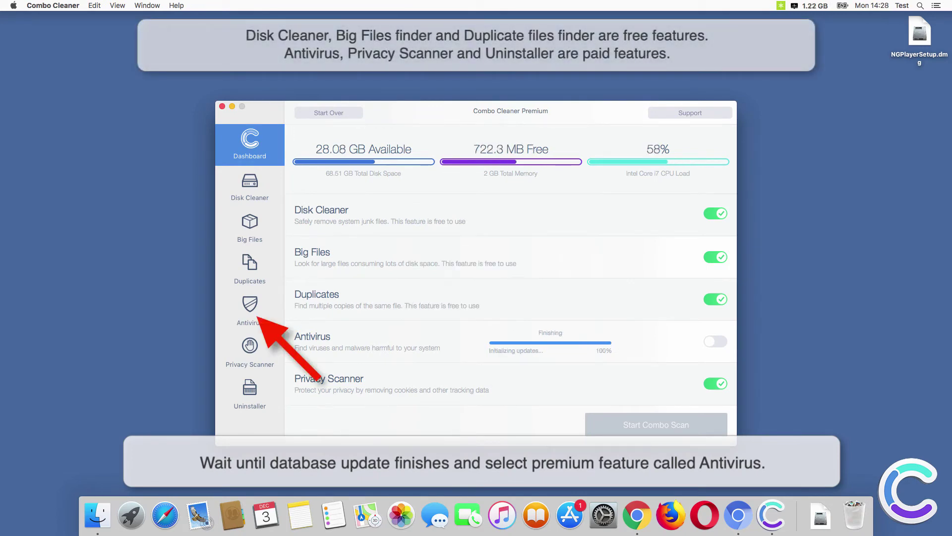
Start a Full Scan from Combo Cleaner's Antivirus section.
left_click(246, 311)
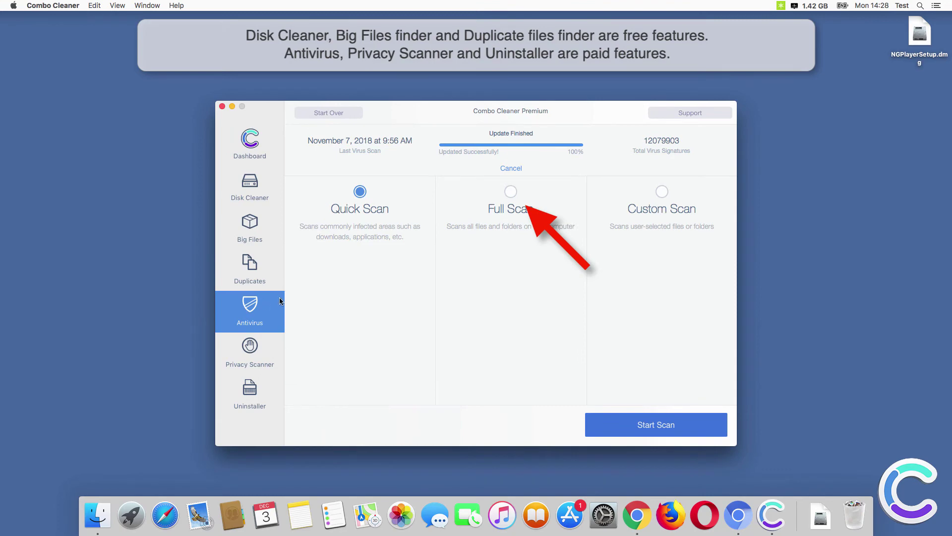
left_click(510, 191)
left_click(634, 425)
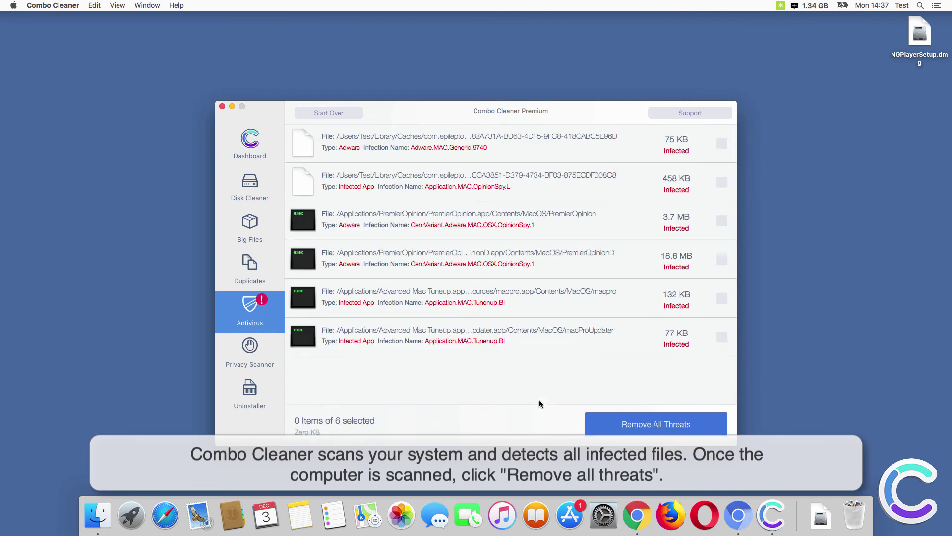
Remove all six threats, authenticating with the administrator password and answering the restart prompt.
left_click(643, 429)
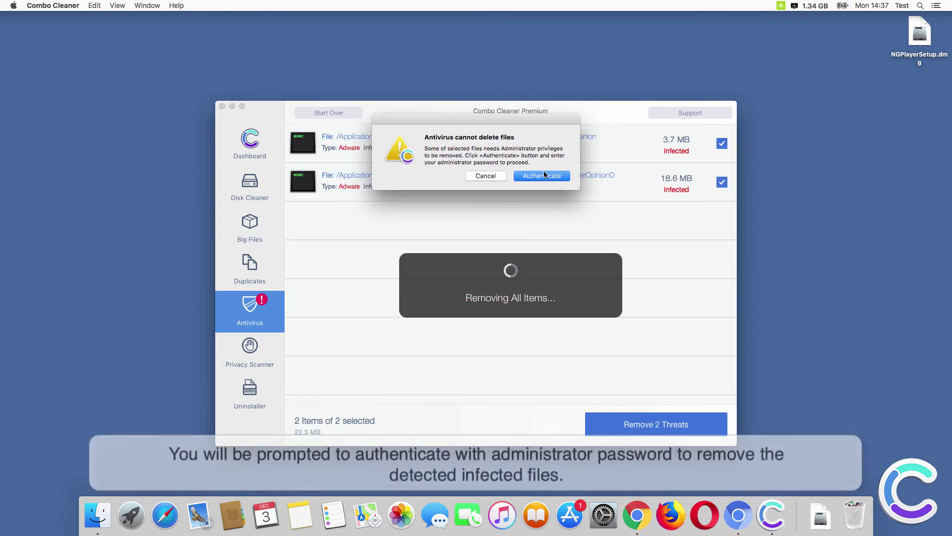
left_click(543, 175)
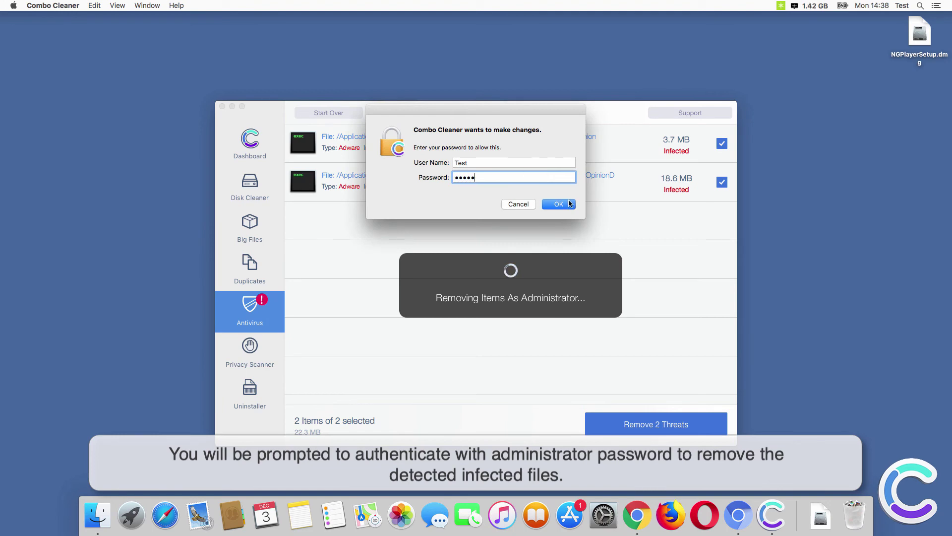
left_click(569, 204)
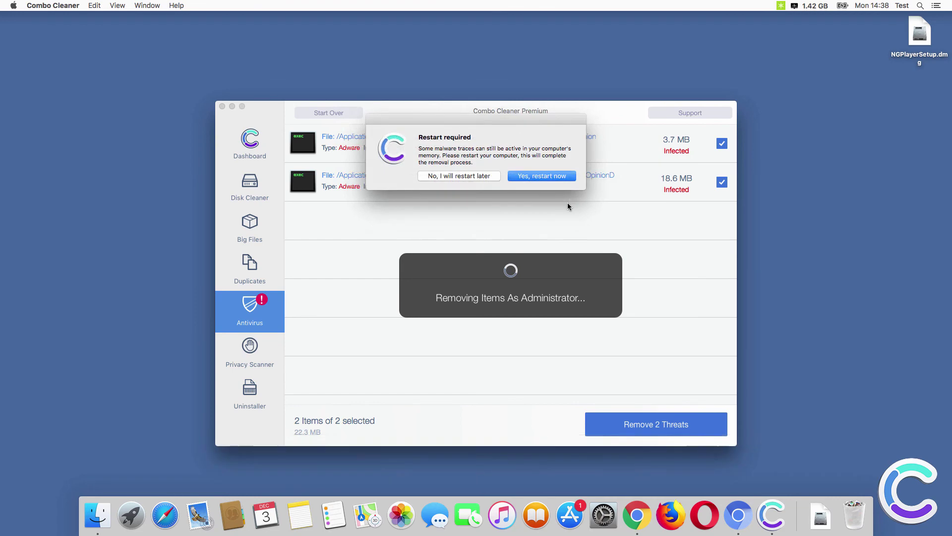
left_click(531, 179)
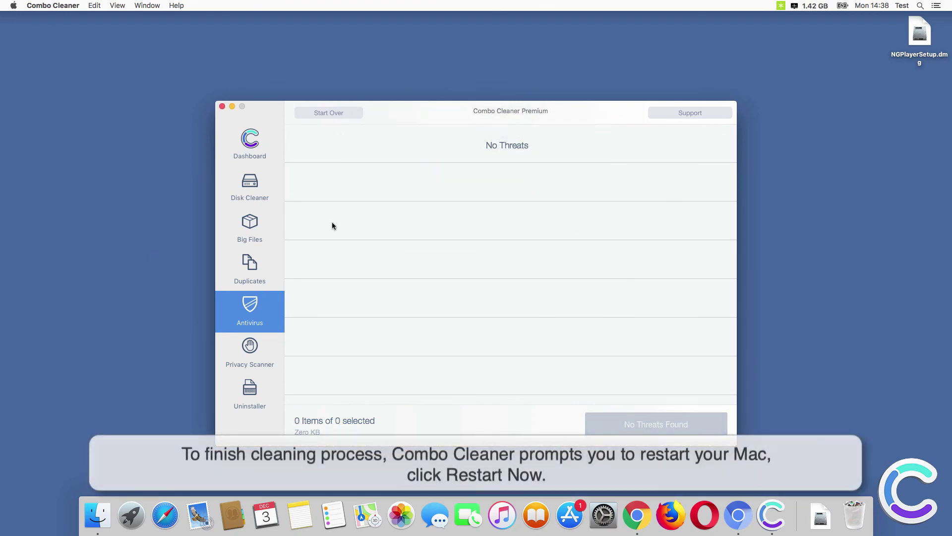